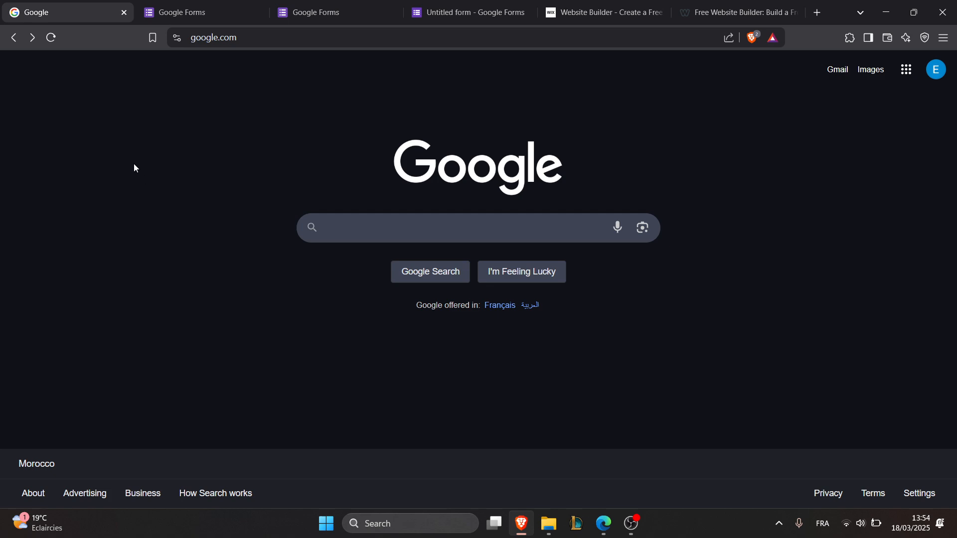
# - Search Google for "forms google" and open Google Forms through its Workspace product page, translated into English
pyautogui.click(343, 229)
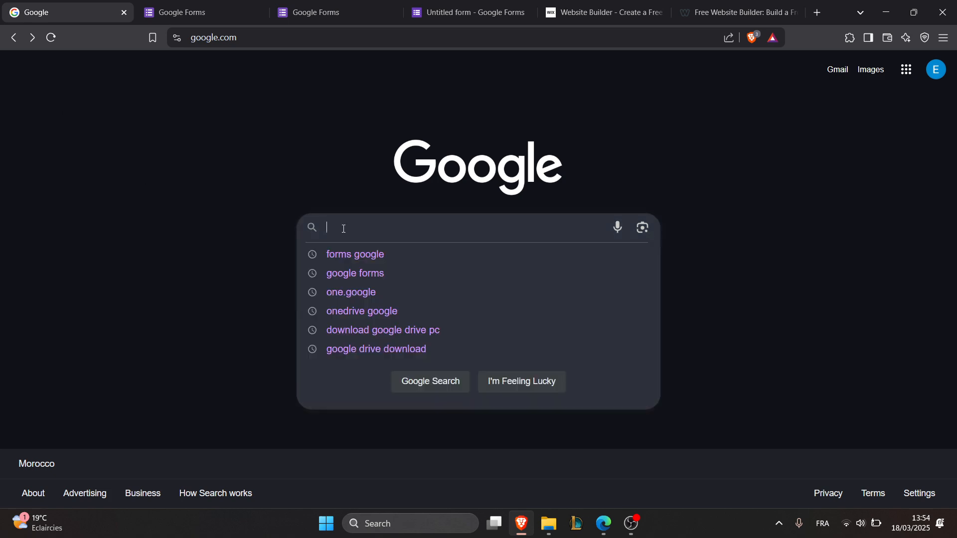
pyautogui.click(358, 253)
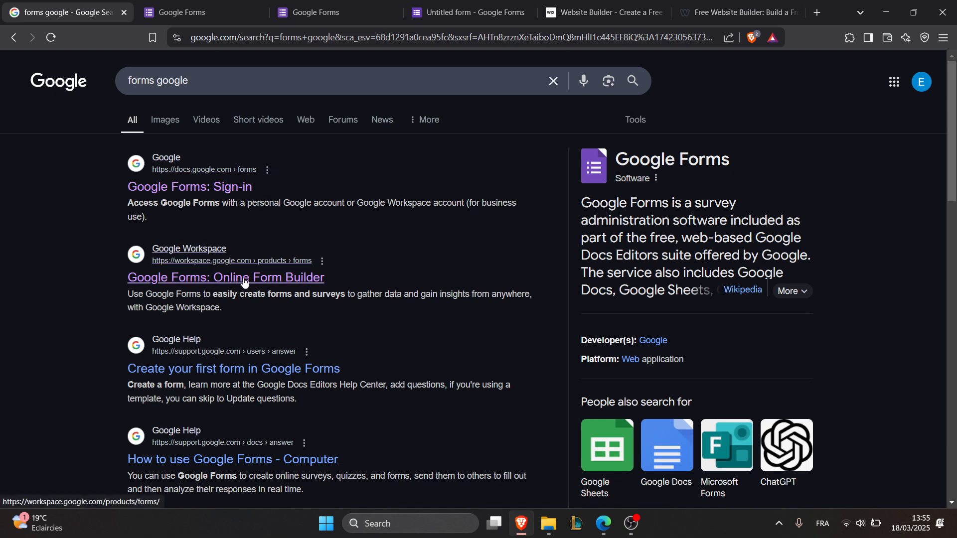
pyautogui.click(300, 286)
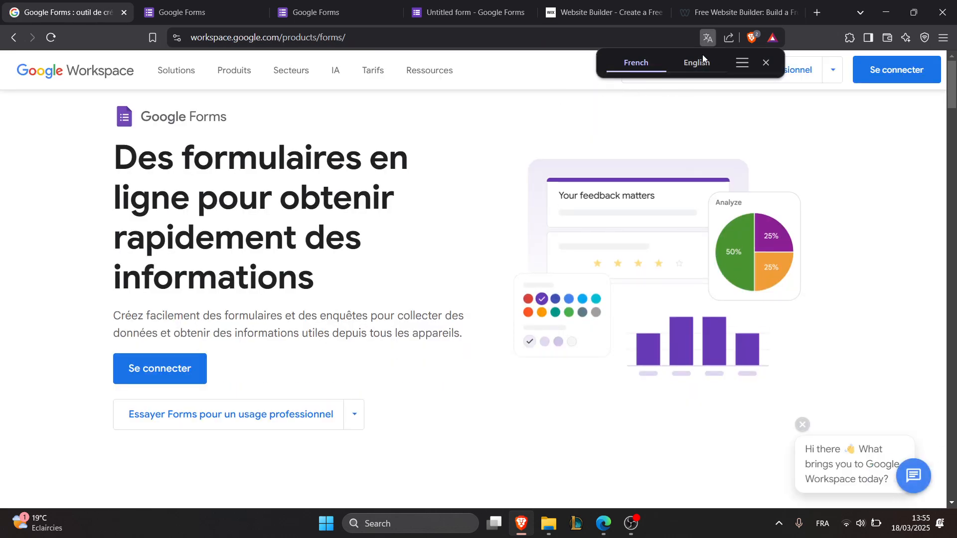
pyautogui.click(701, 61)
pyautogui.click(866, 79)
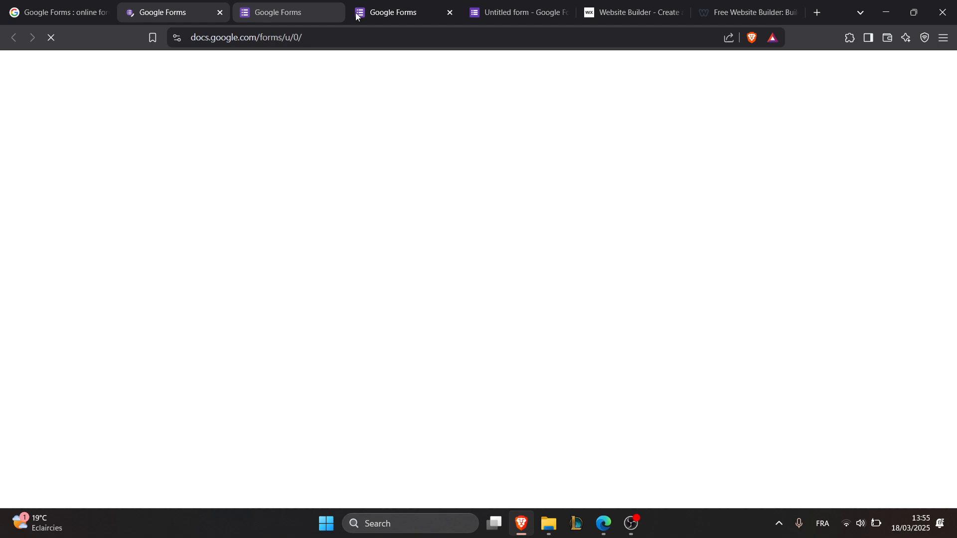
# - Close the leftover Google Forms, Untitled form and website builder tabs, keeping the newly opened Google Forms page
pyautogui.click(324, 14)
pyautogui.click(337, 13)
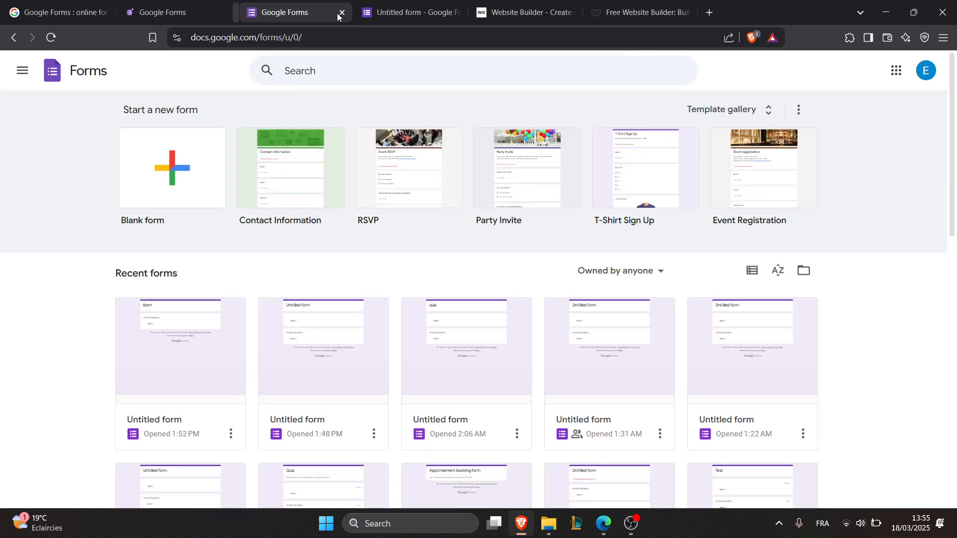
pyautogui.click(338, 15)
pyautogui.click(332, 14)
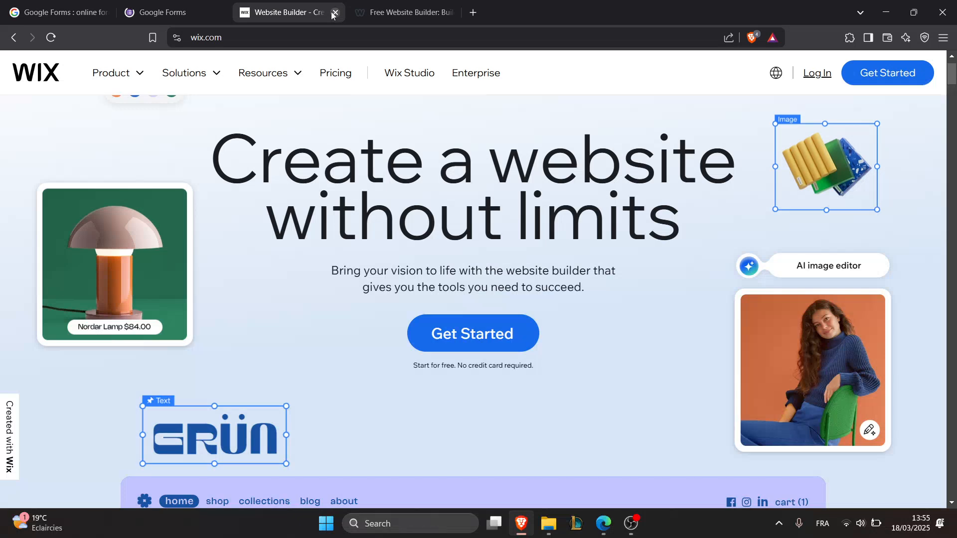
pyautogui.click(333, 14)
pyautogui.click(336, 14)
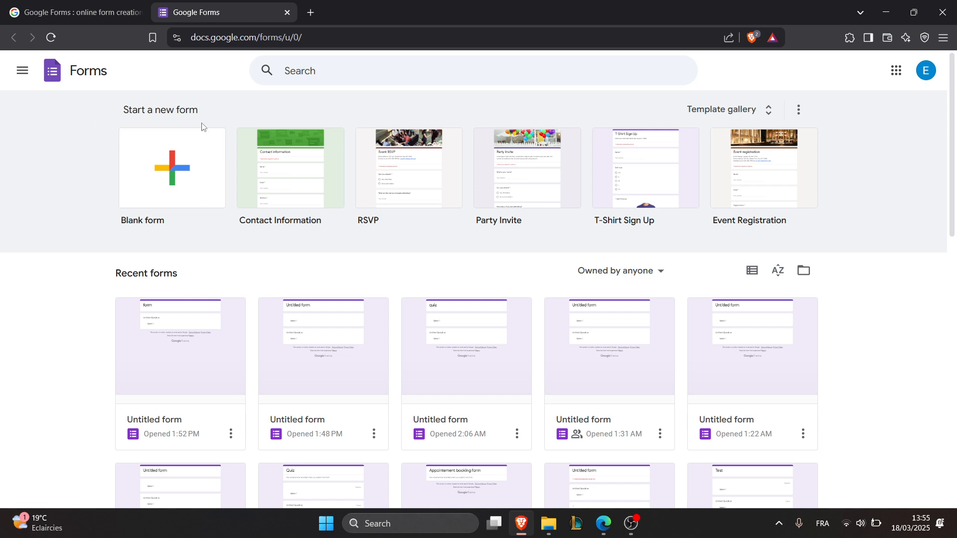
# - Create a blank form and turn it into a quiz in its settings
pyautogui.click(182, 173)
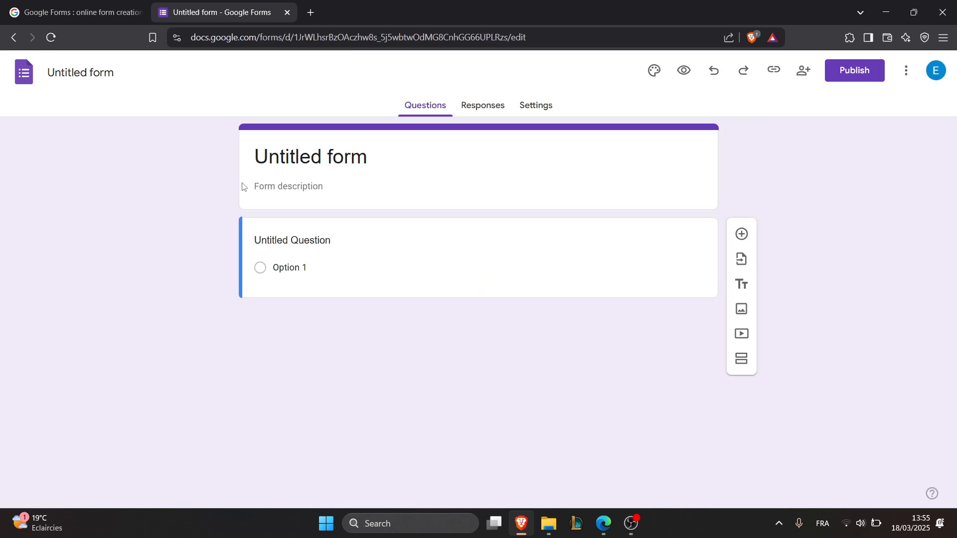
pyautogui.click(533, 104)
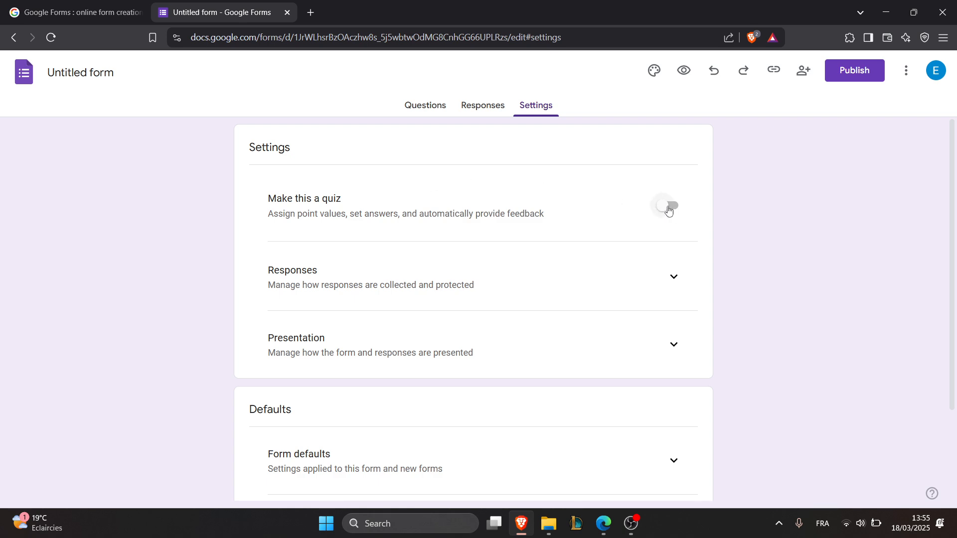
pyautogui.click(668, 211)
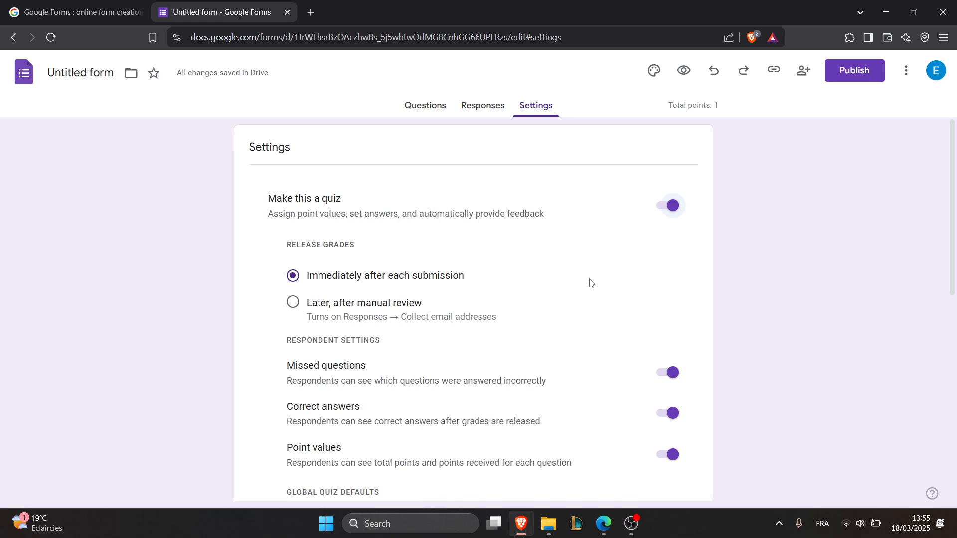
# - Review the quiz options for releasing grades, respondent visibility and the default question point value
pyautogui.scroll(-1, 631, 286)
pyautogui.scroll(-2, 584, 285)
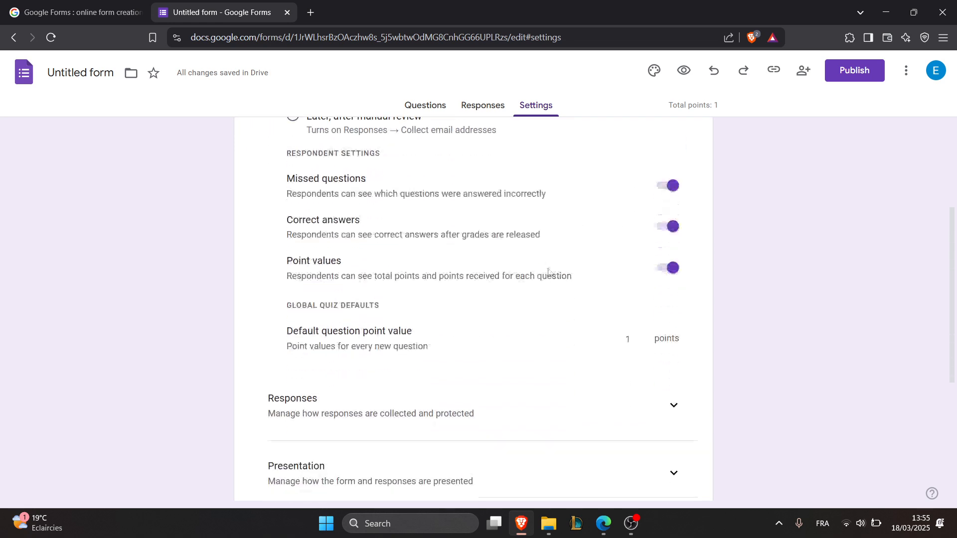
pyautogui.scroll(2, 551, 273)
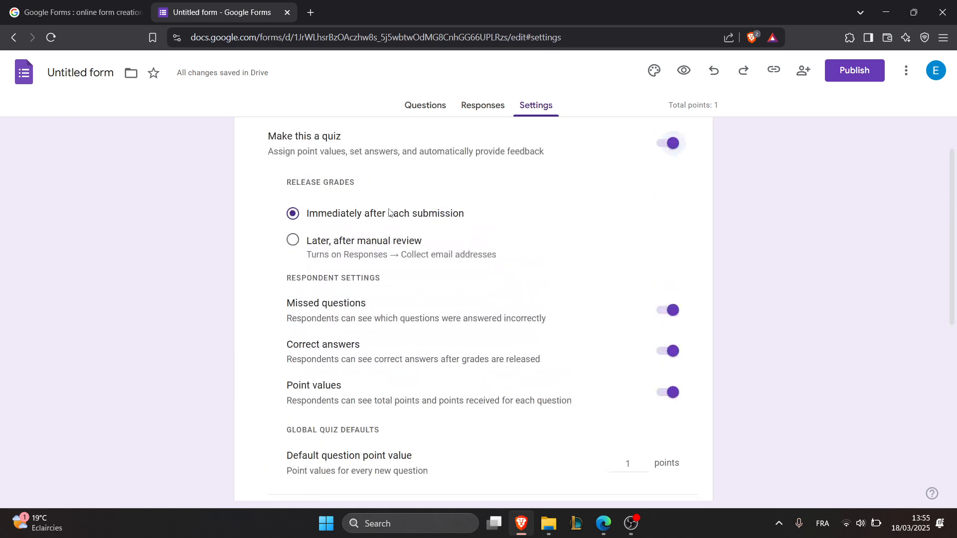
pyautogui.scroll(1, 413, 249)
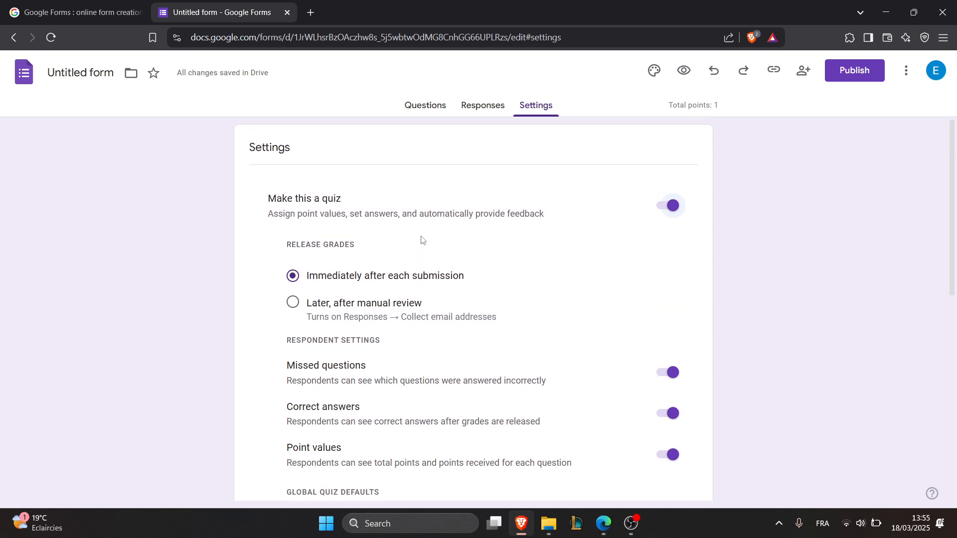
pyautogui.scroll(-2, 399, 250)
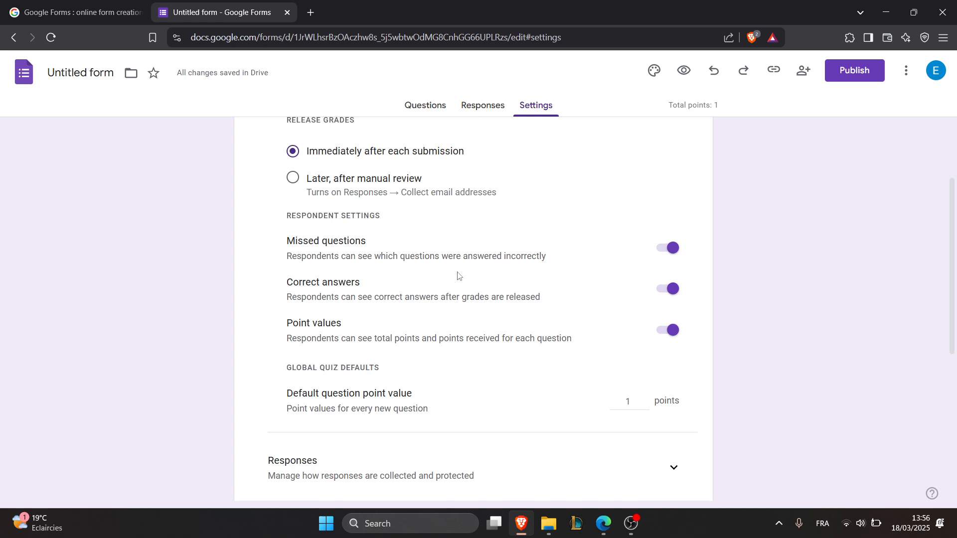
pyautogui.scroll(-1, 417, 278)
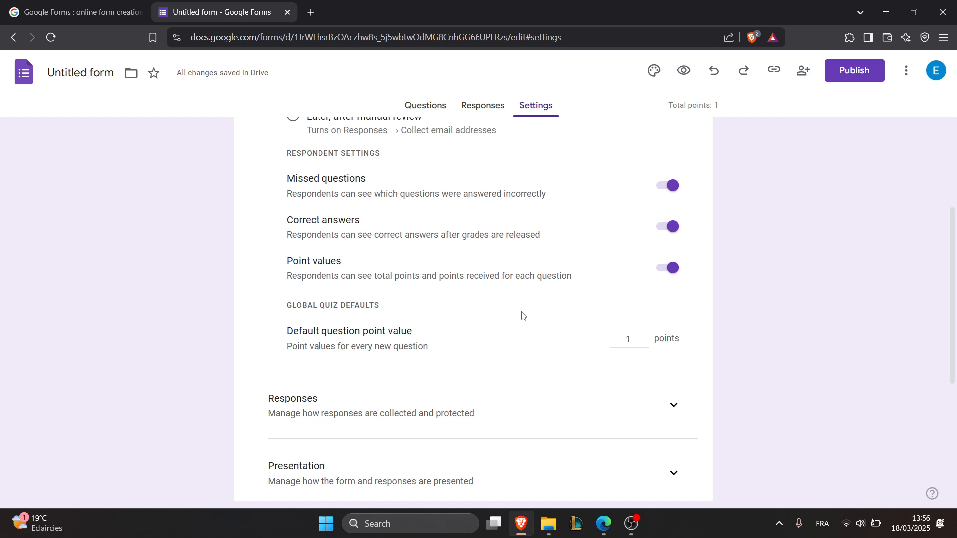
pyautogui.scroll(3, 512, 309)
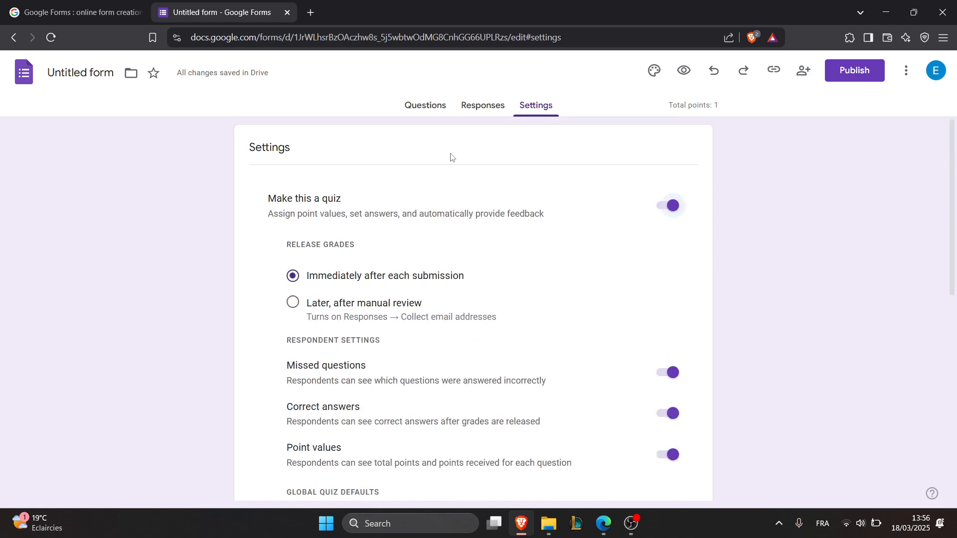
# - Return to the questions and replace the form's title with "exam"
pyautogui.click(432, 105)
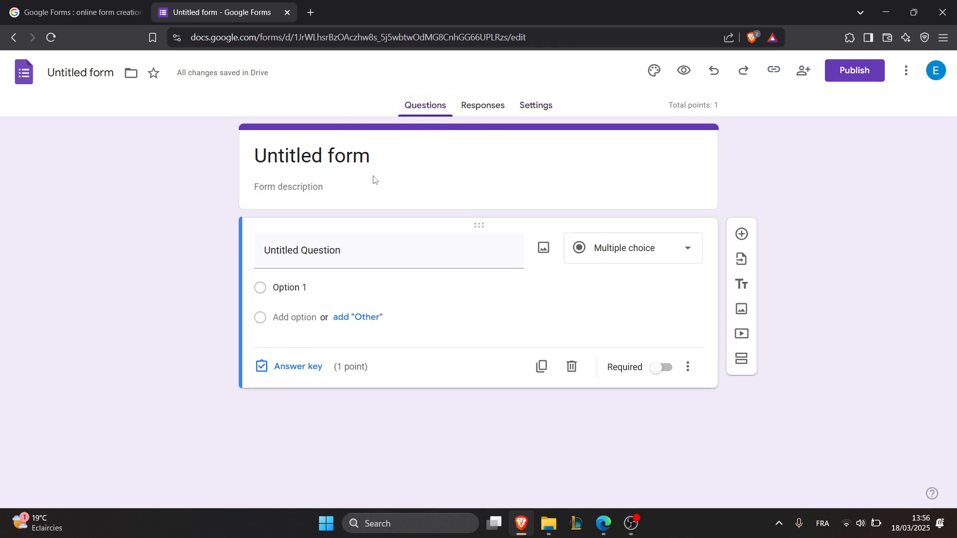
pyautogui.moveTo(387, 163); pyautogui.dragTo(243, 151)
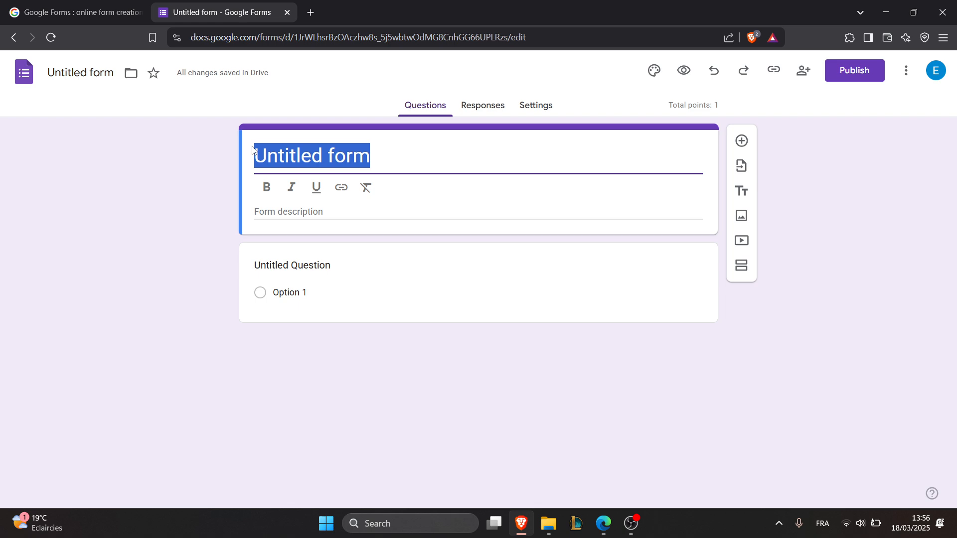
pyautogui.write('exam')
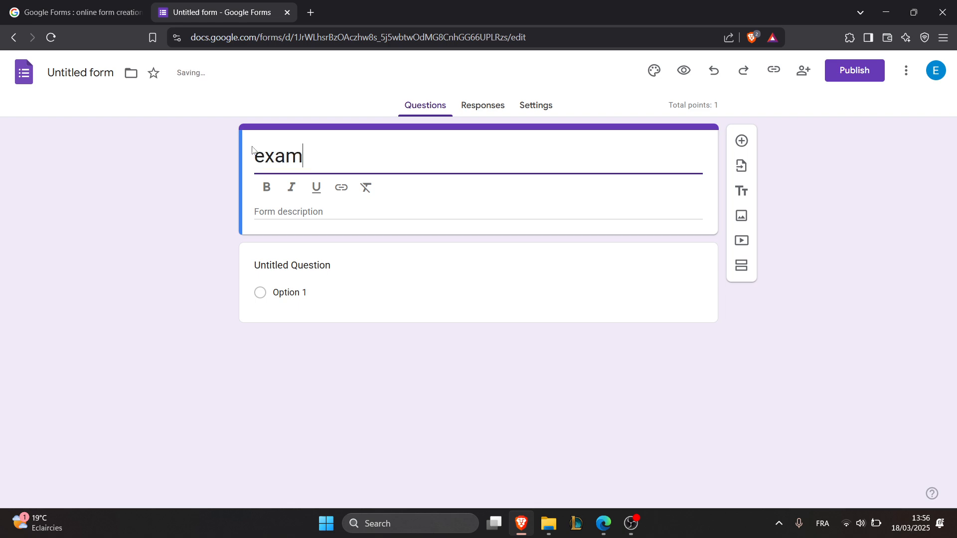
pyautogui.click(333, 210)
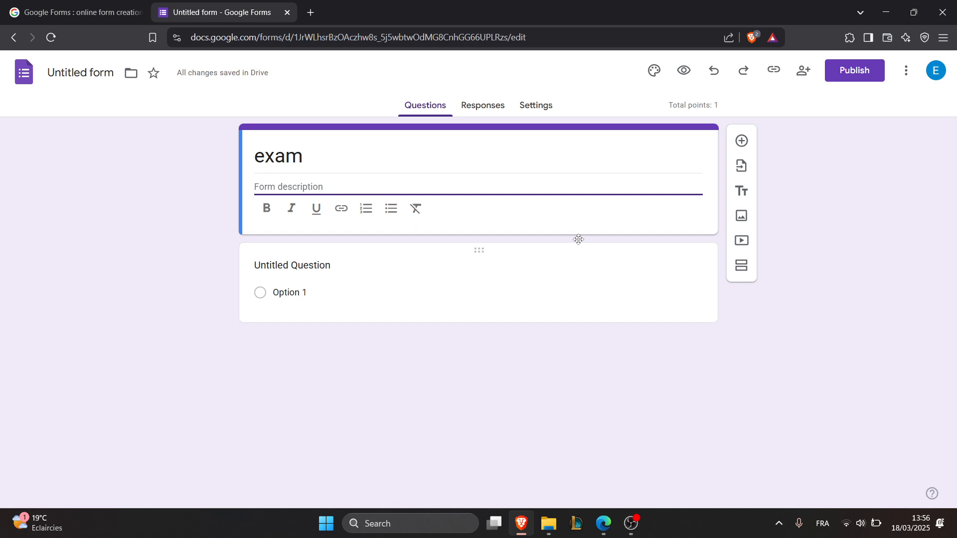
# - Add a second question below the first one and a new section after it
pyautogui.click(371, 277)
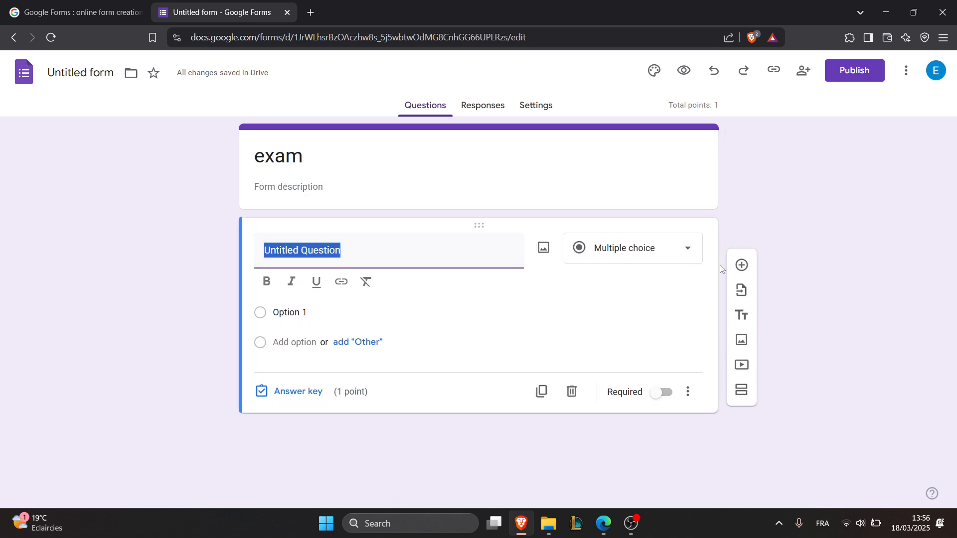
pyautogui.click(742, 265)
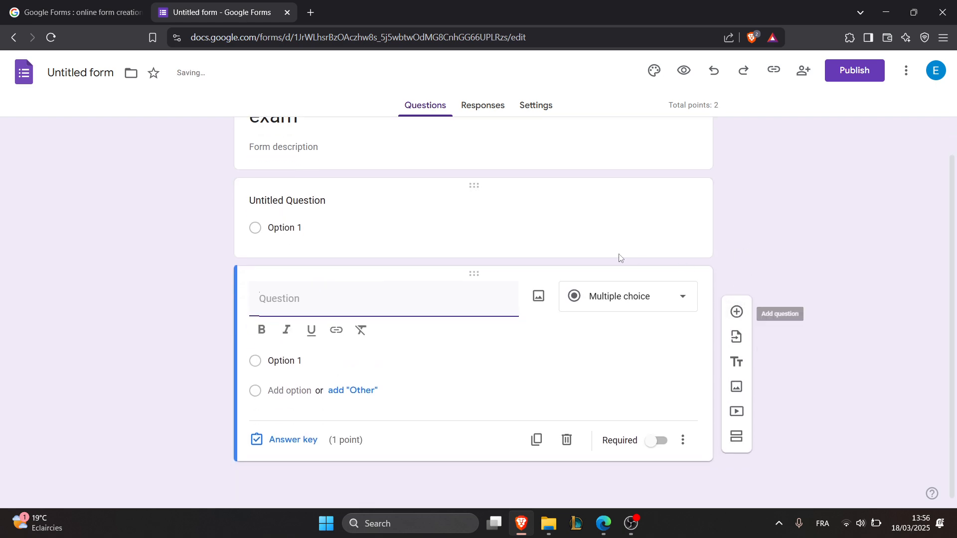
pyautogui.click(746, 436)
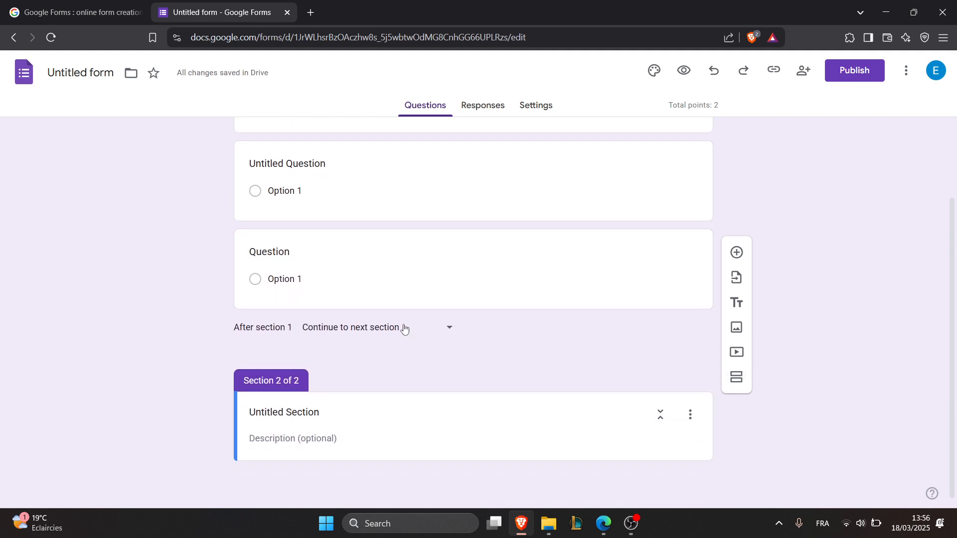
# - Set the first question's value to 4 points in its answer key
pyautogui.scroll(1, 419, 321)
pyautogui.click(322, 283)
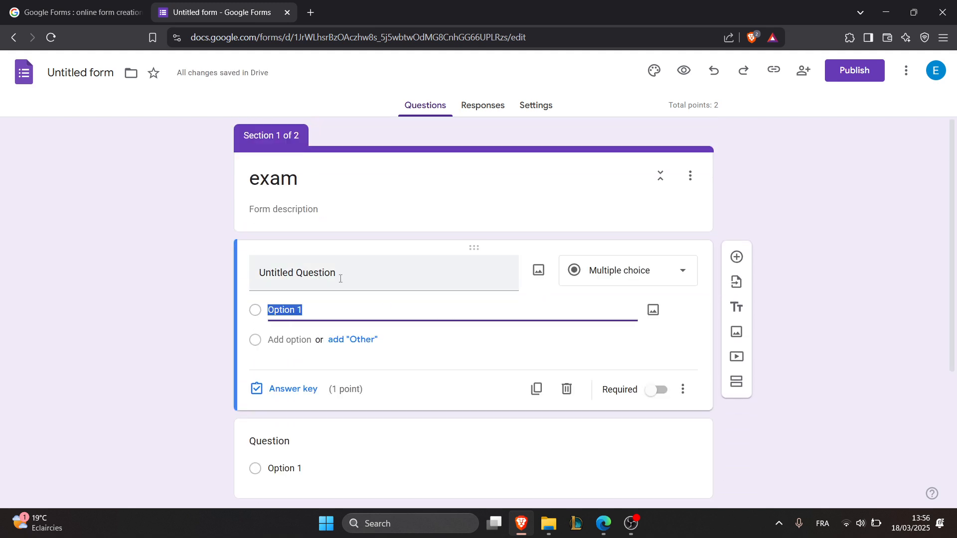
pyautogui.click(635, 271)
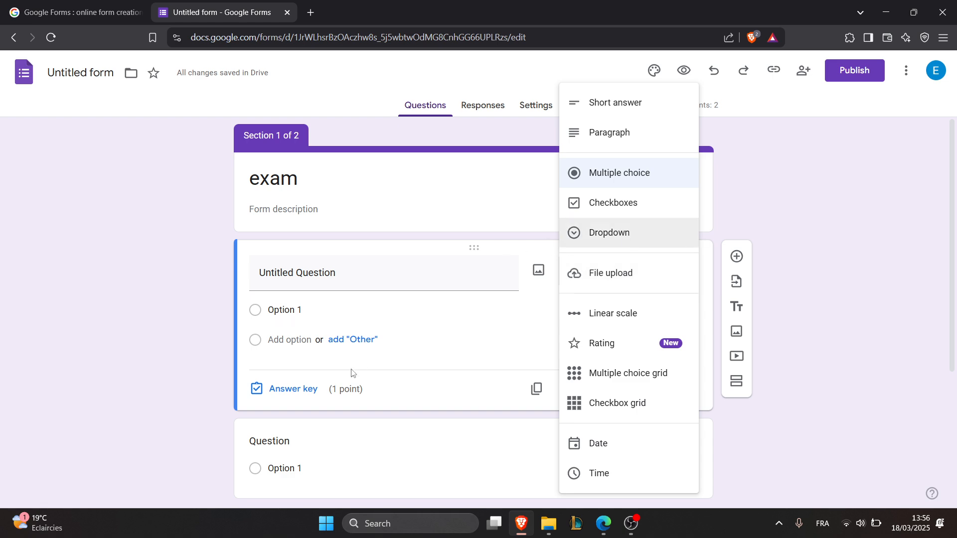
pyautogui.click(292, 391)
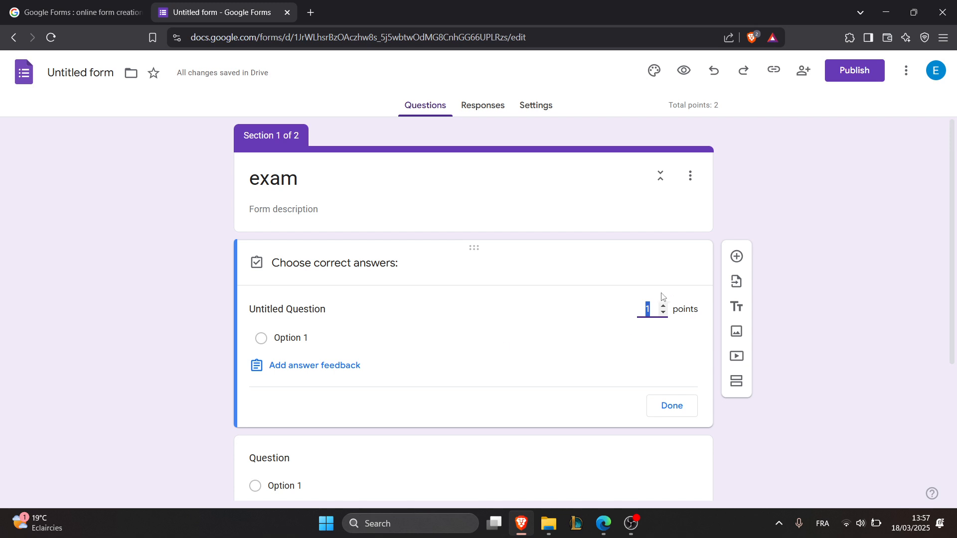
pyautogui.write('4')
pyautogui.scroll(-2, 439, 342)
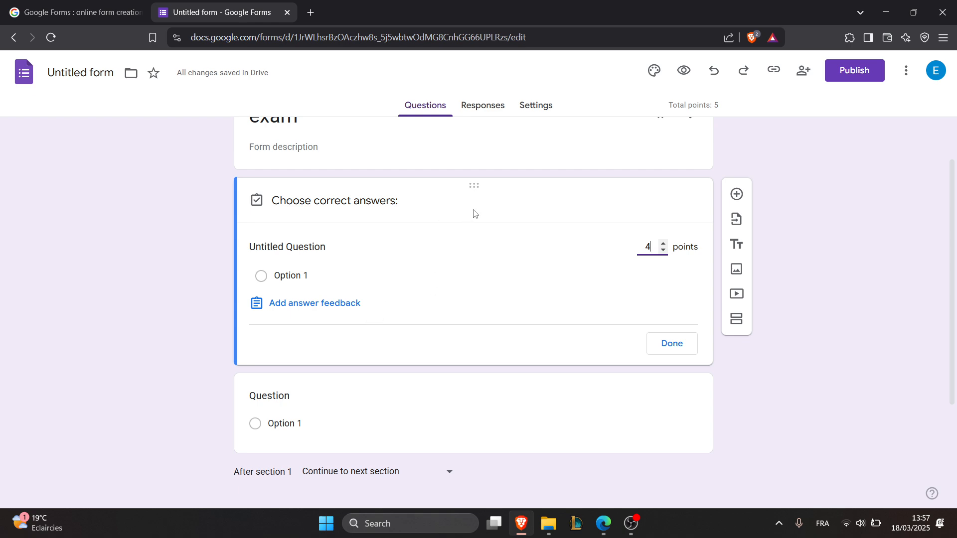
# - Publish the form for anyone with the link and copy its responder link from the sharing settings
pyautogui.click(851, 74)
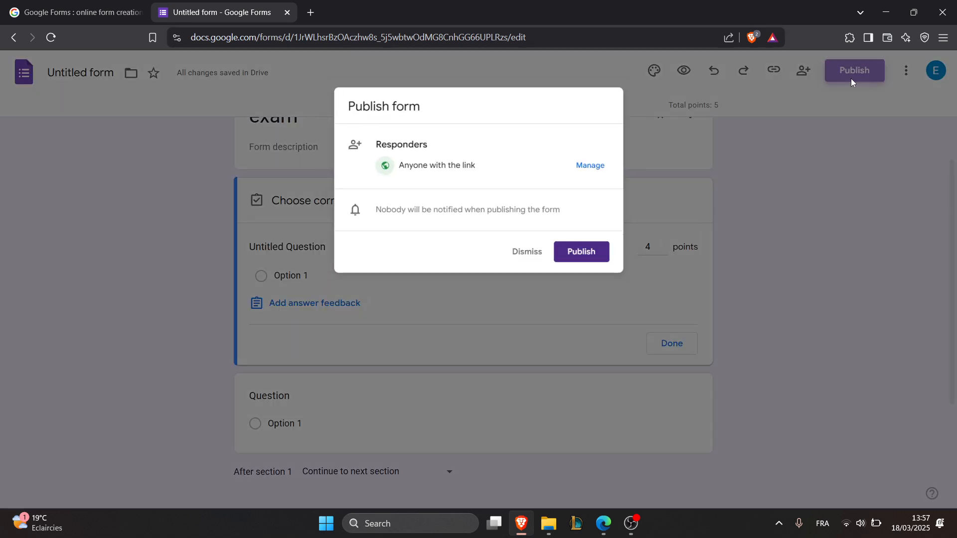
pyautogui.click(600, 259)
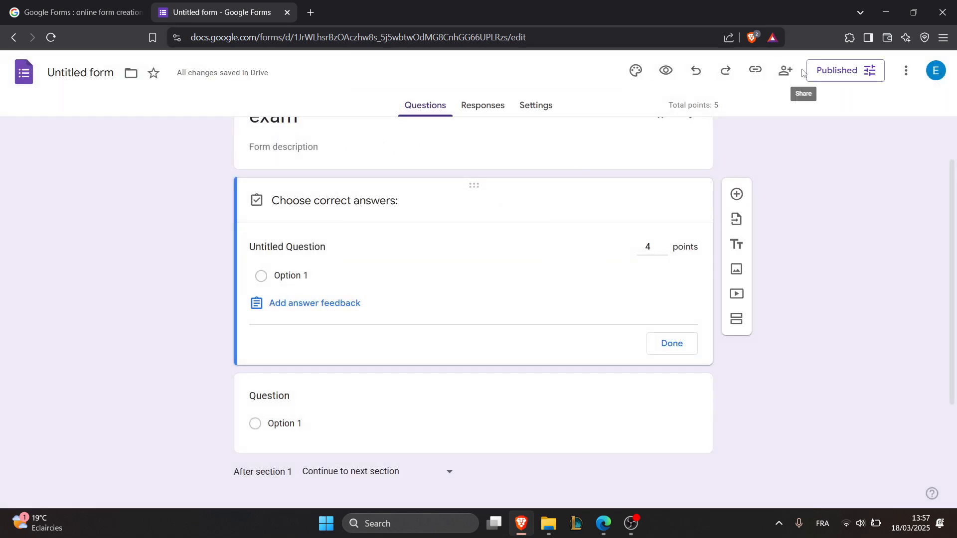
pyautogui.click(785, 70)
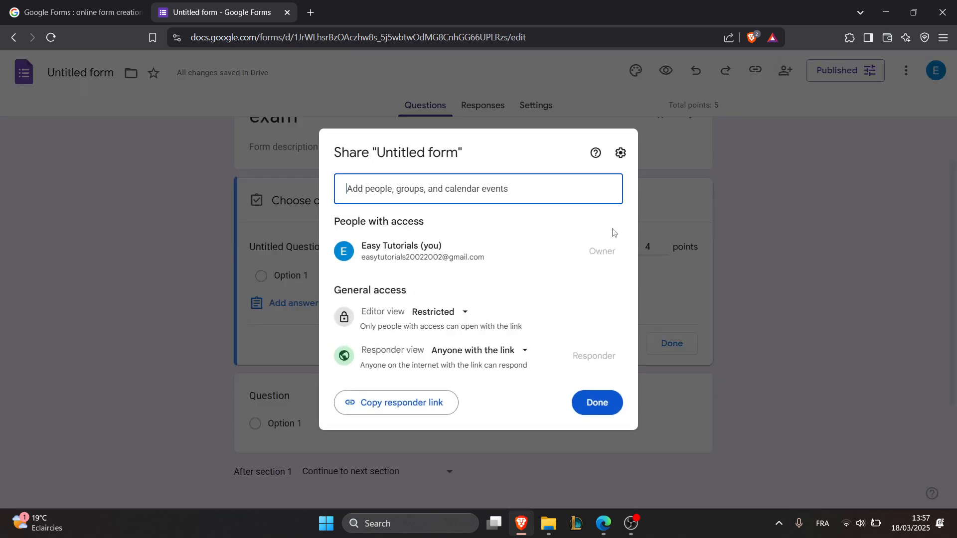
pyautogui.click(432, 318)
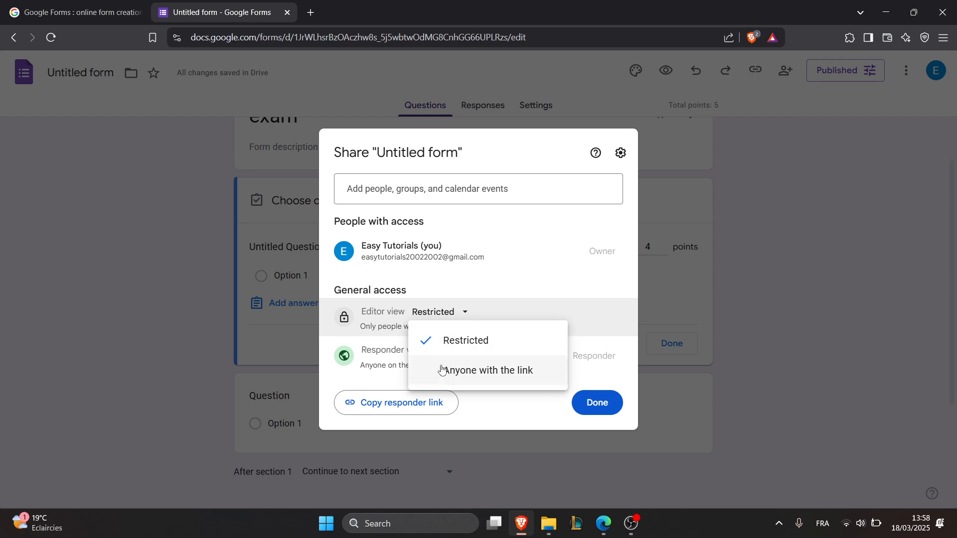
pyautogui.click(481, 289)
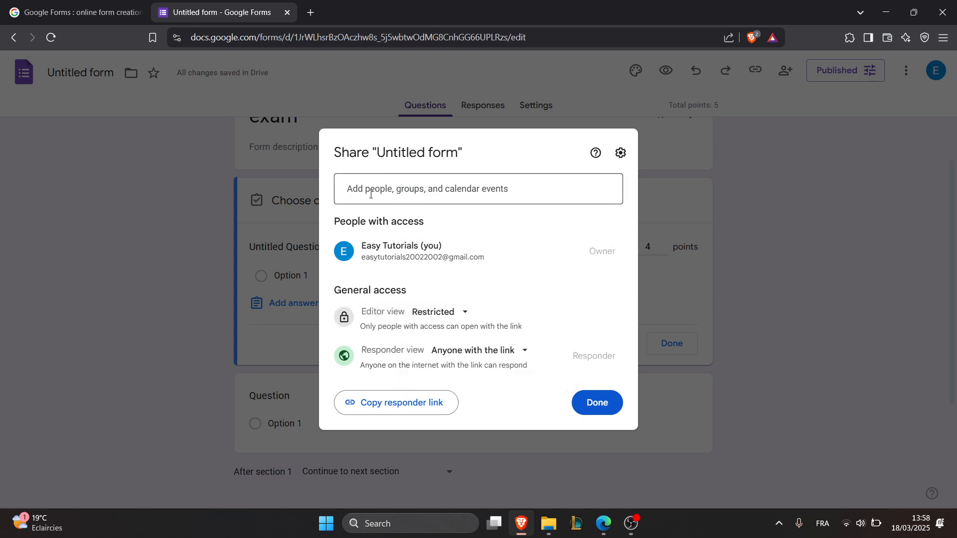
pyautogui.click(372, 189)
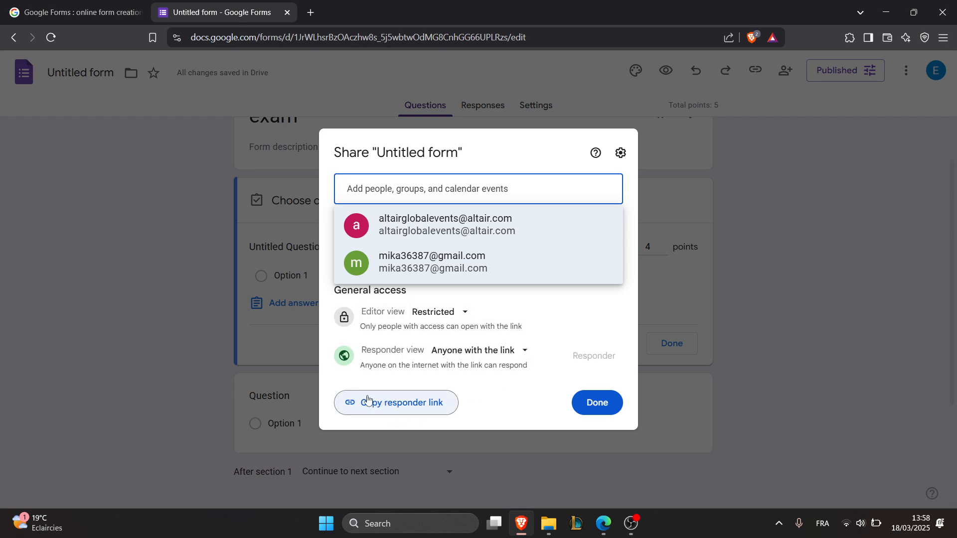
pyautogui.click(396, 410)
pyautogui.click(584, 404)
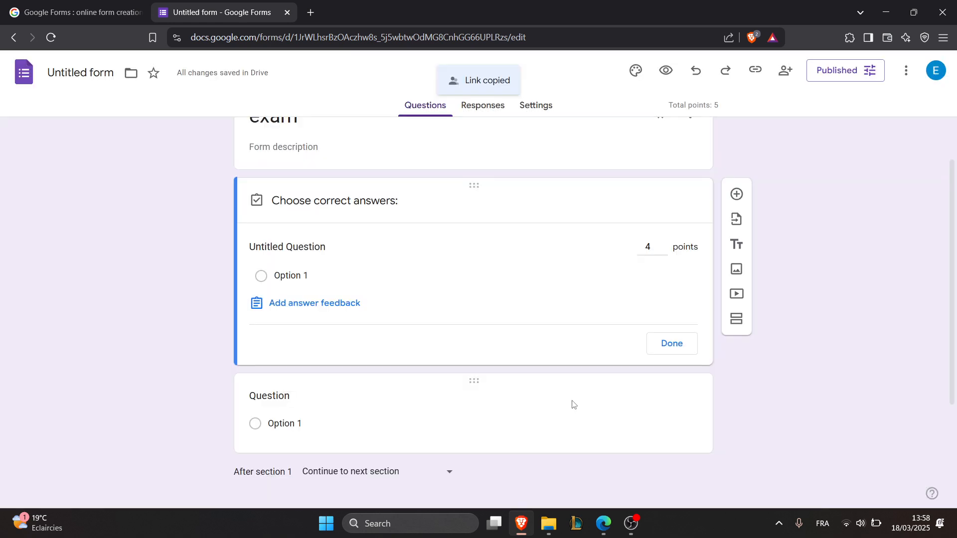